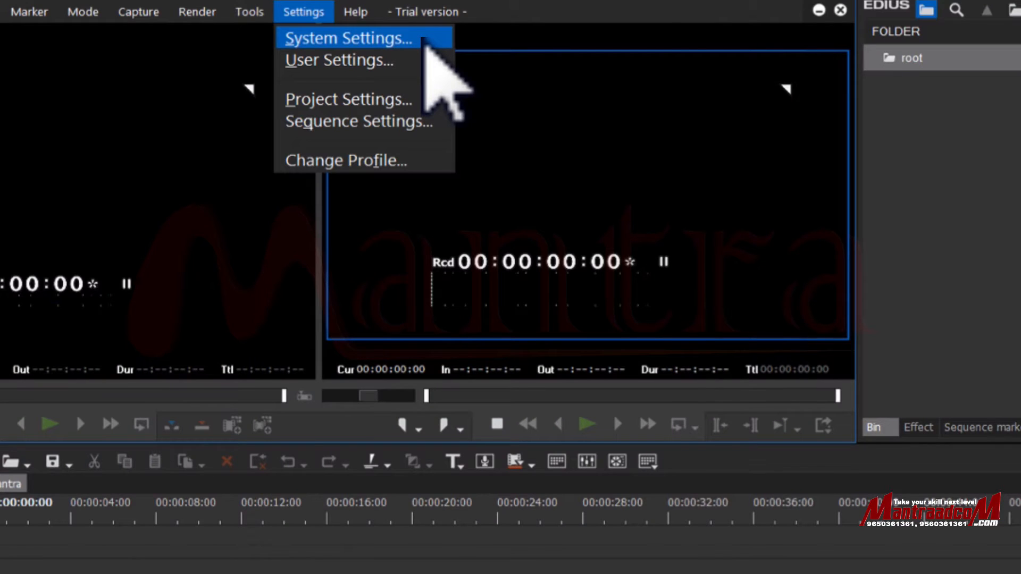
Step: Open the System Settings and expand the Application category
click(424, 39)
drag(417, 109, 406, 101)
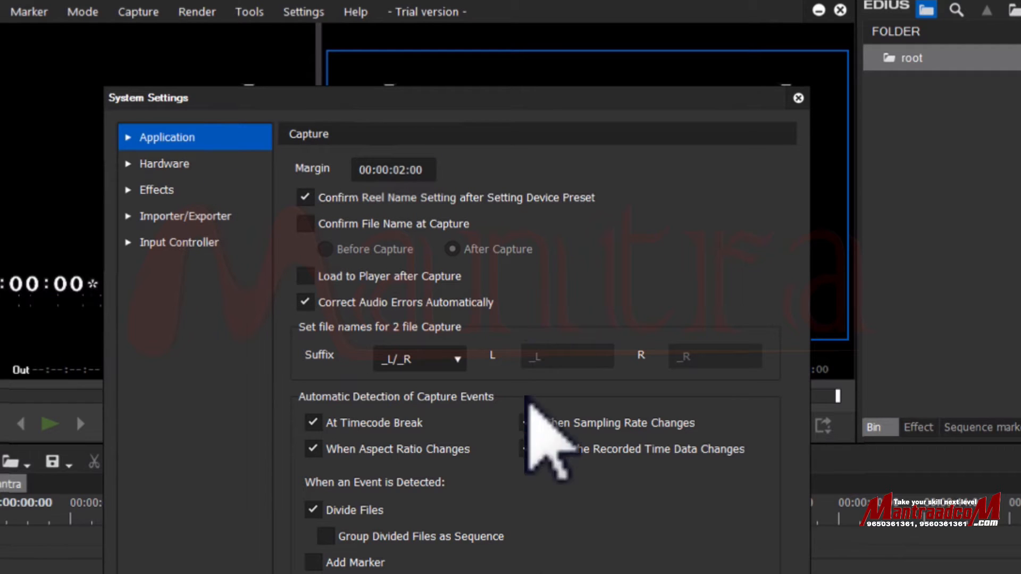
click(137, 142)
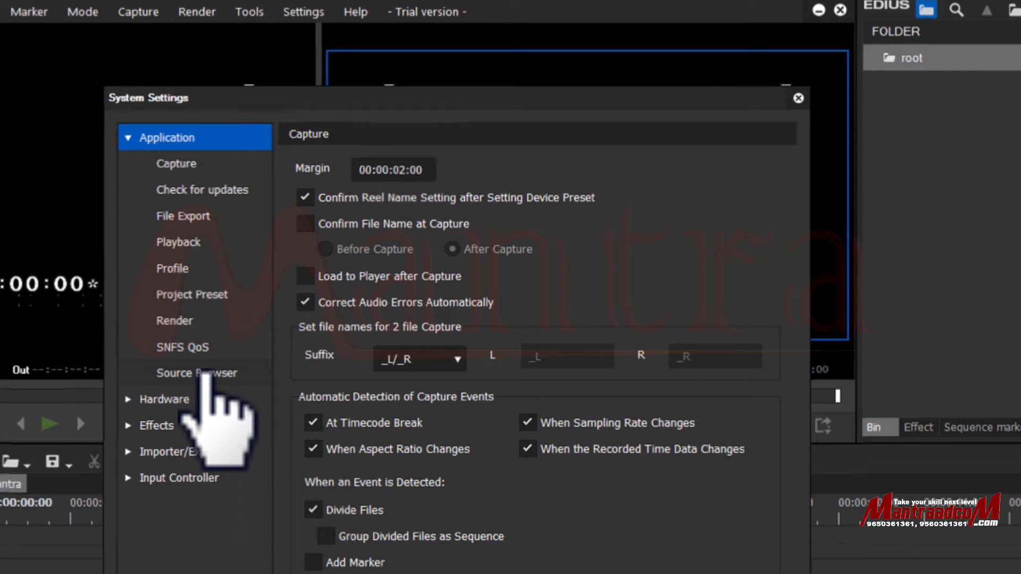
Step: Look through the Application settings pages one after another, from Capture to Source Browser
click(189, 169)
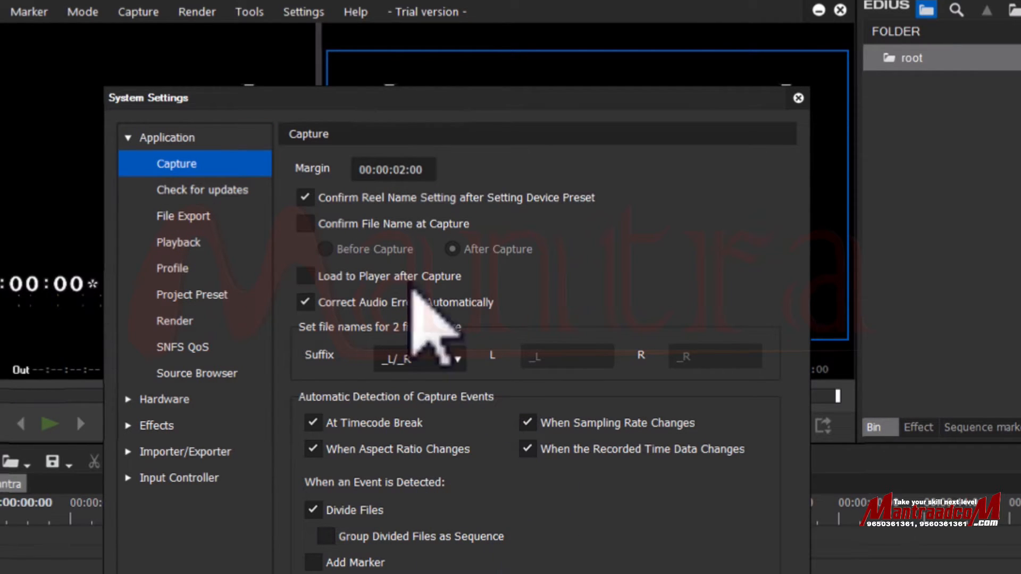
click(187, 142)
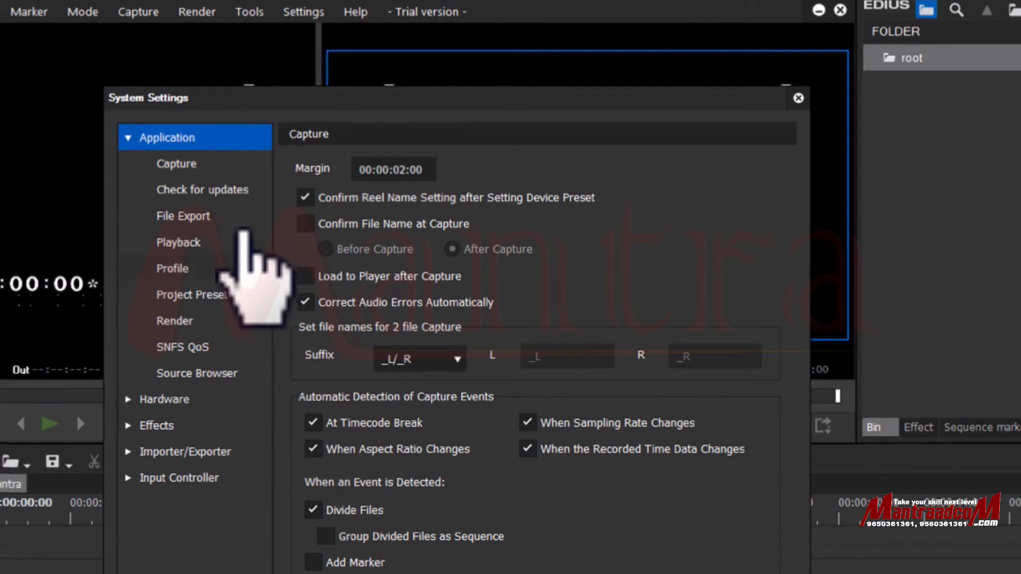
click(191, 192)
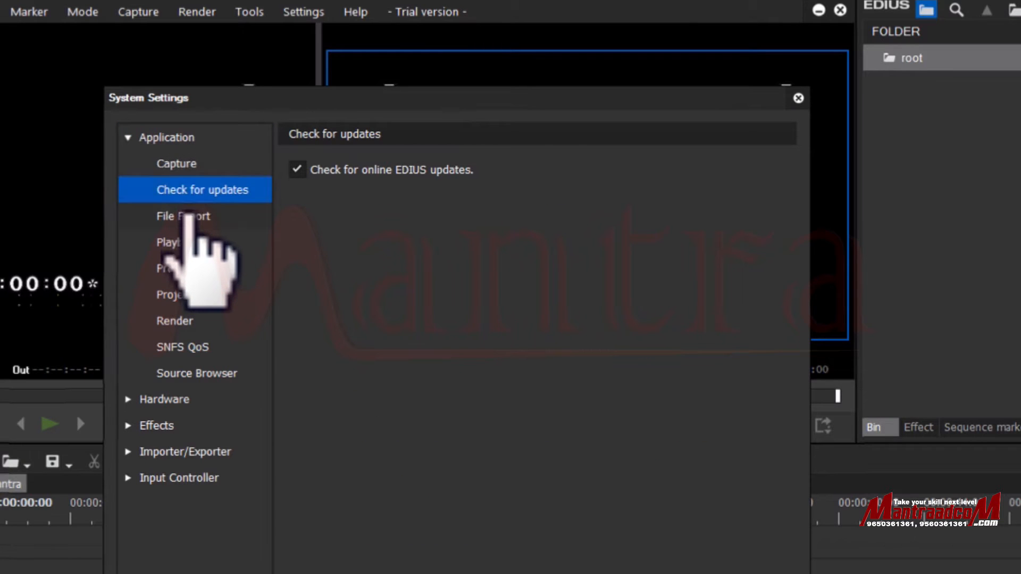
click(192, 218)
click(192, 244)
click(192, 270)
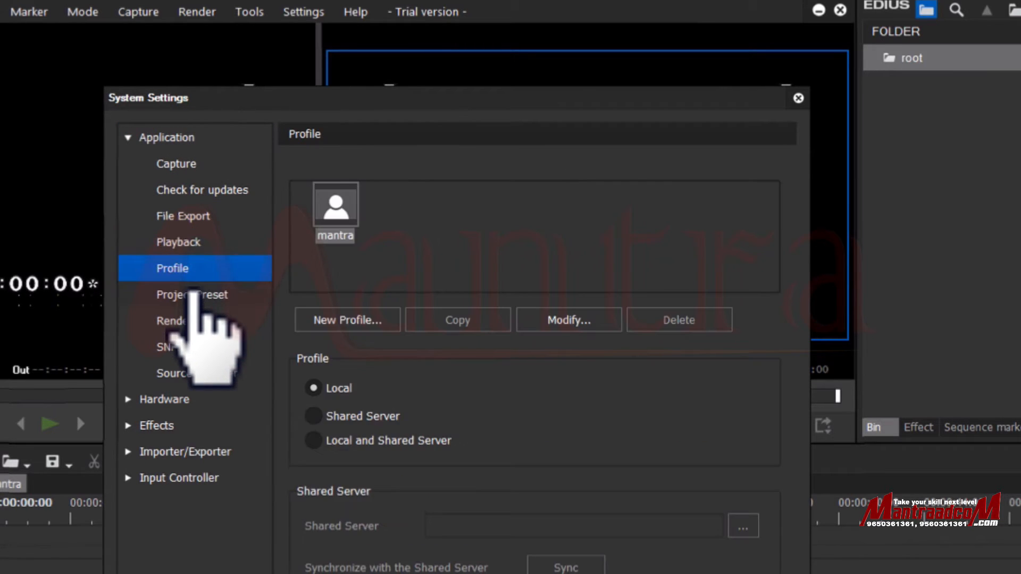
click(192, 296)
click(192, 321)
click(193, 348)
click(197, 373)
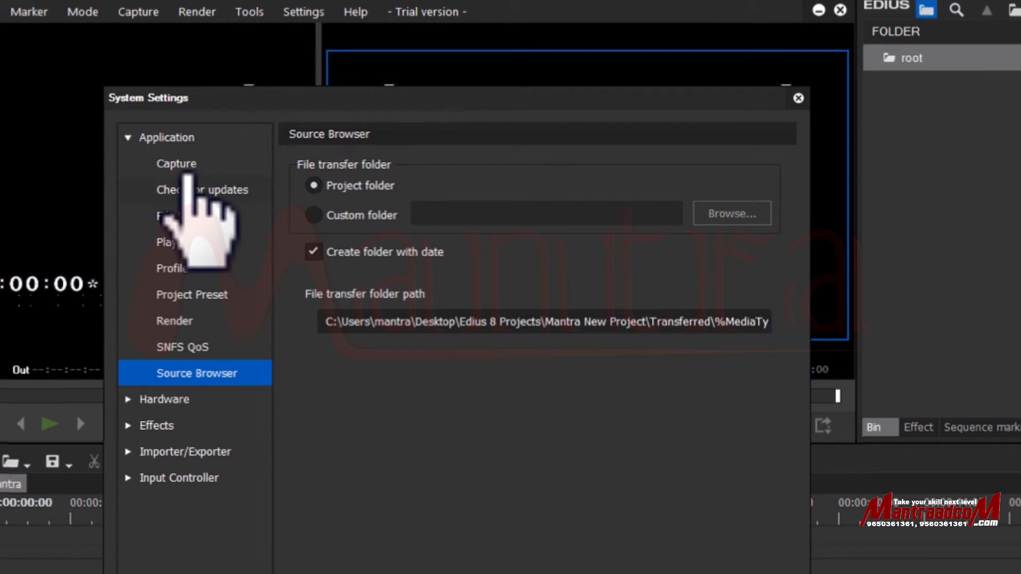
Step: Enable Confirm File Name at Capture in the Capture settings
click(226, 165)
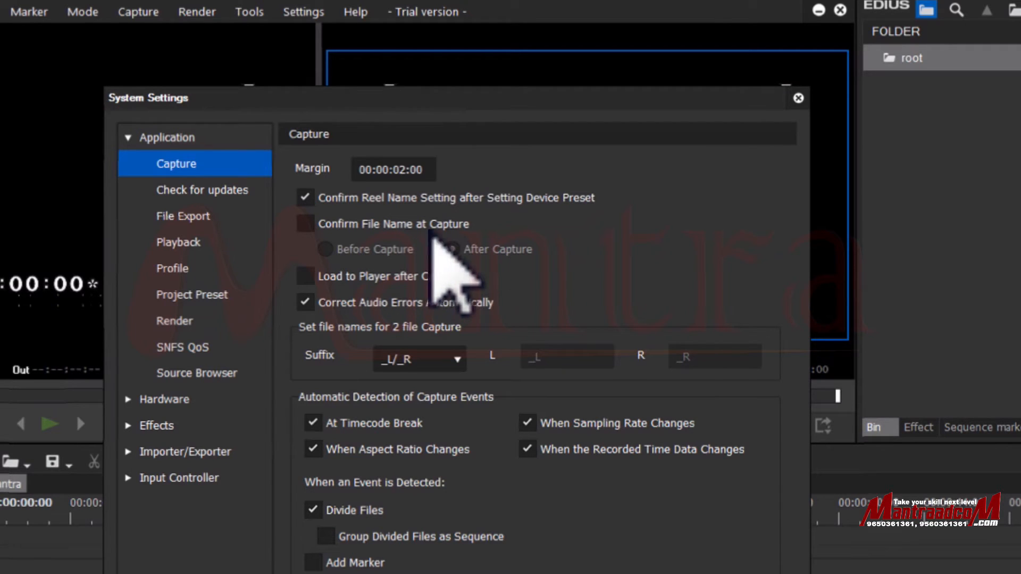
click(308, 232)
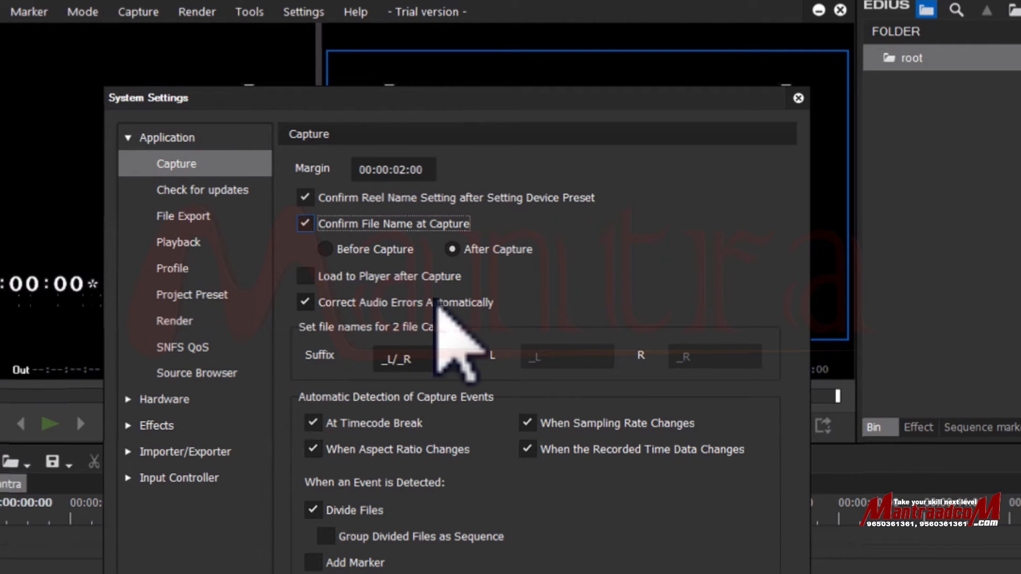
Step: Try the Custom and _0/_1 suffixes for two-file capture names, and set the suffix back to _L/_R
click(458, 362)
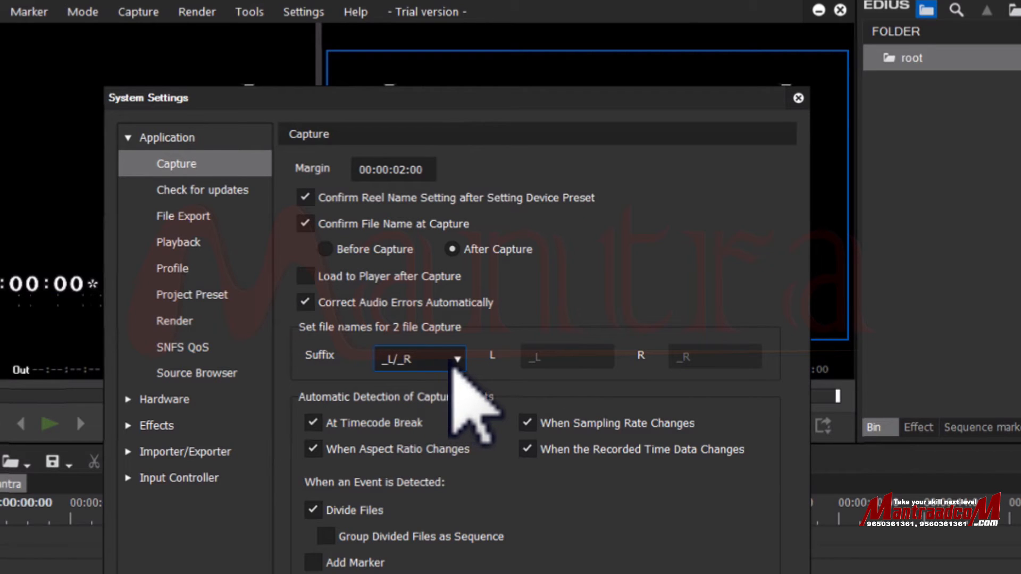
click(465, 361)
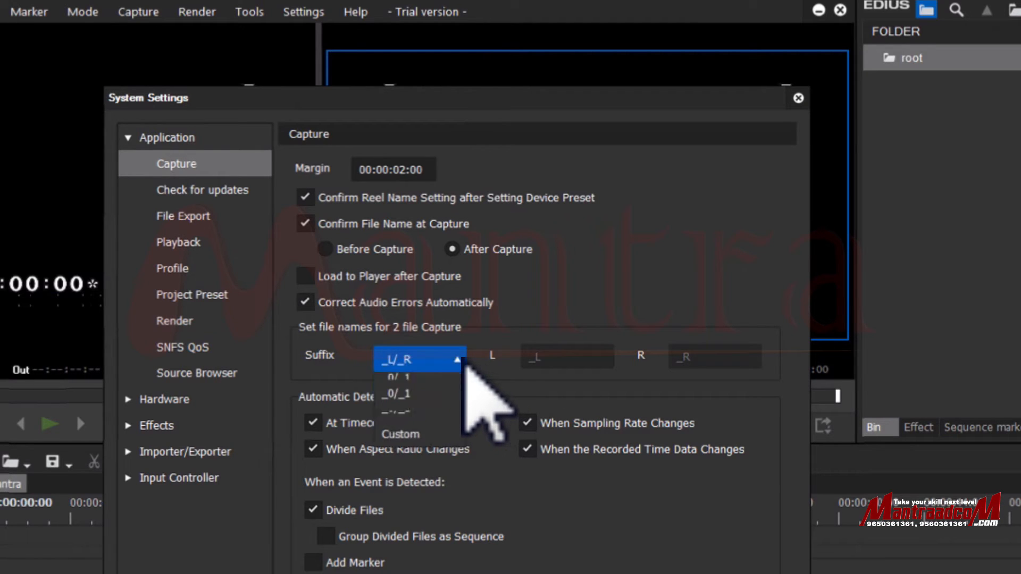
click(429, 435)
click(456, 364)
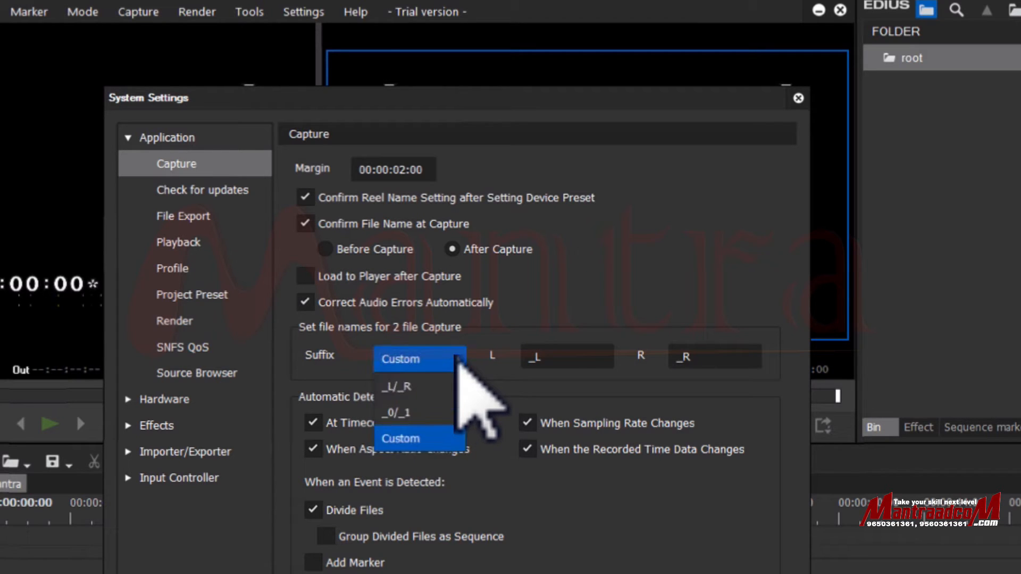
click(437, 410)
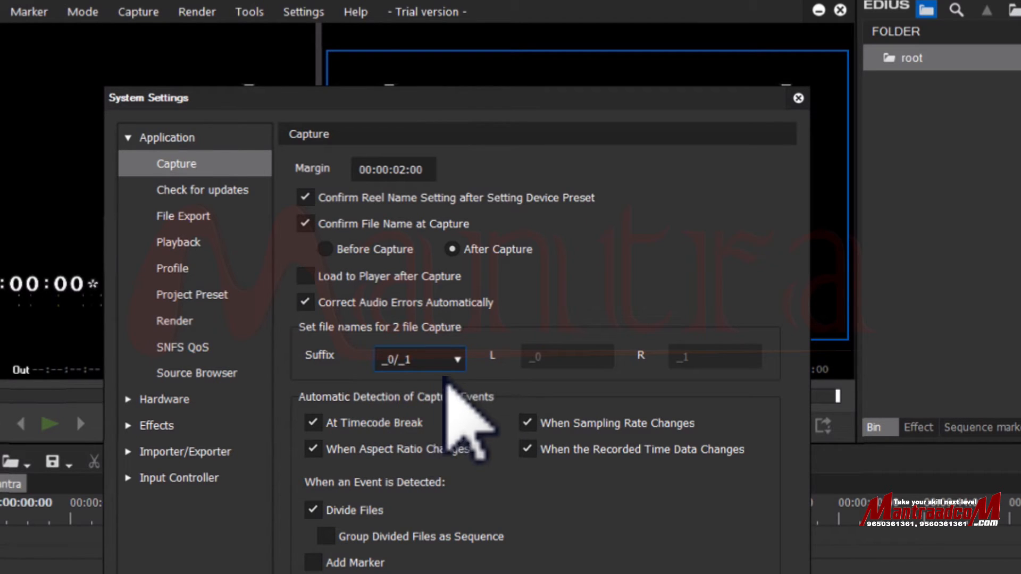
click(453, 355)
click(426, 386)
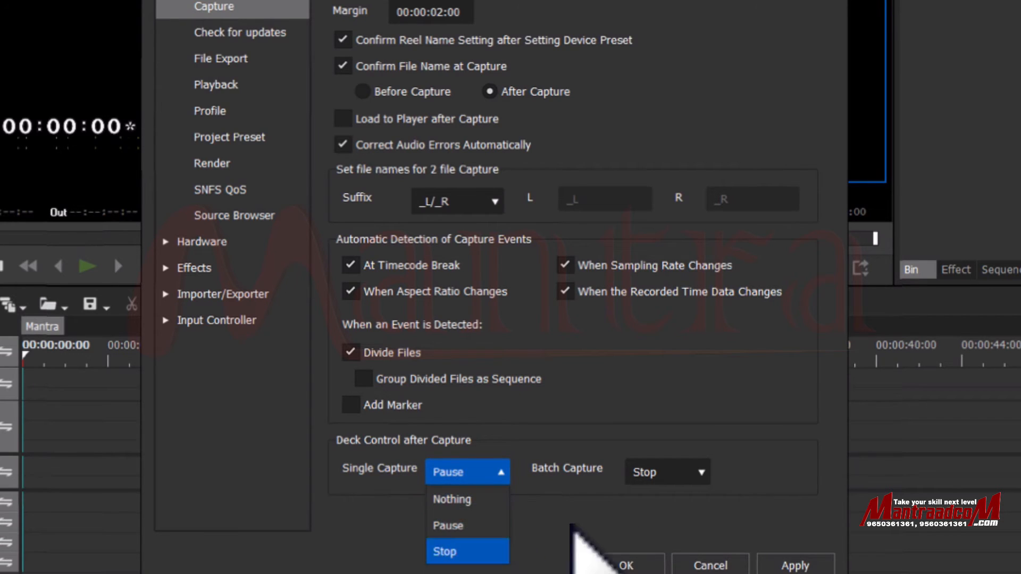
Step: Check the Batch Capture deck control choices, keep Stop, and apply the capture settings
click(681, 477)
click(686, 479)
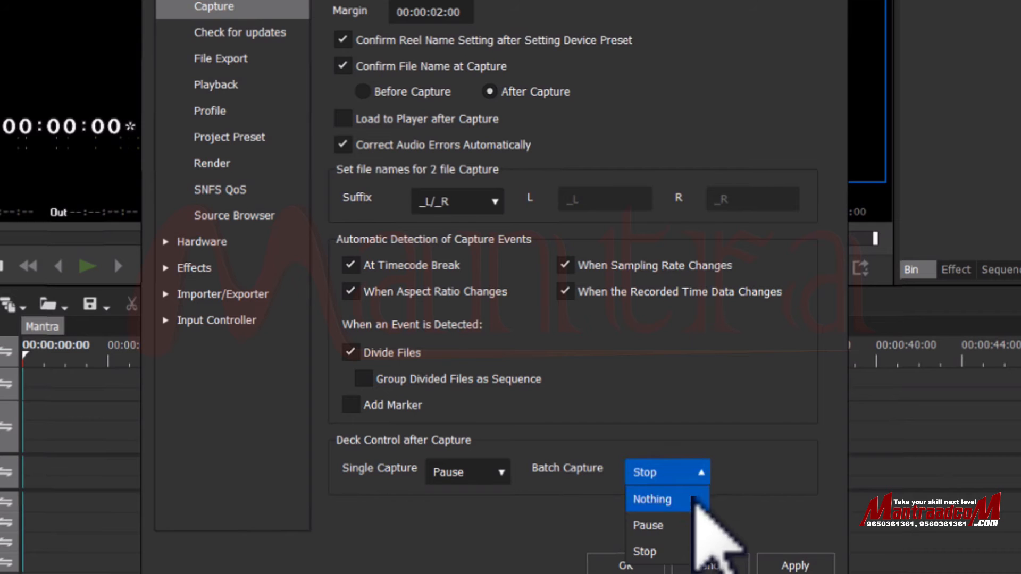
click(760, 443)
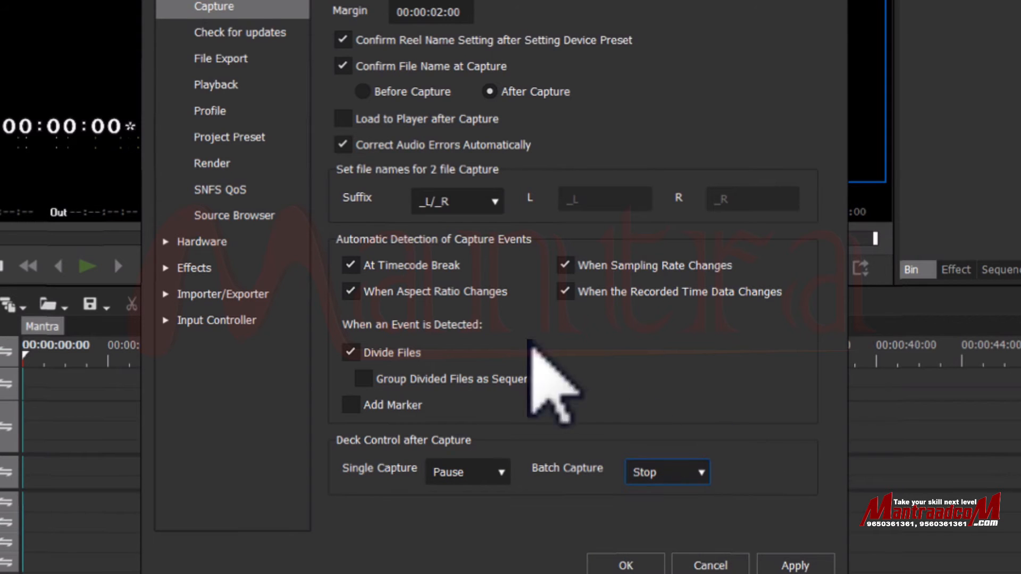
click(795, 567)
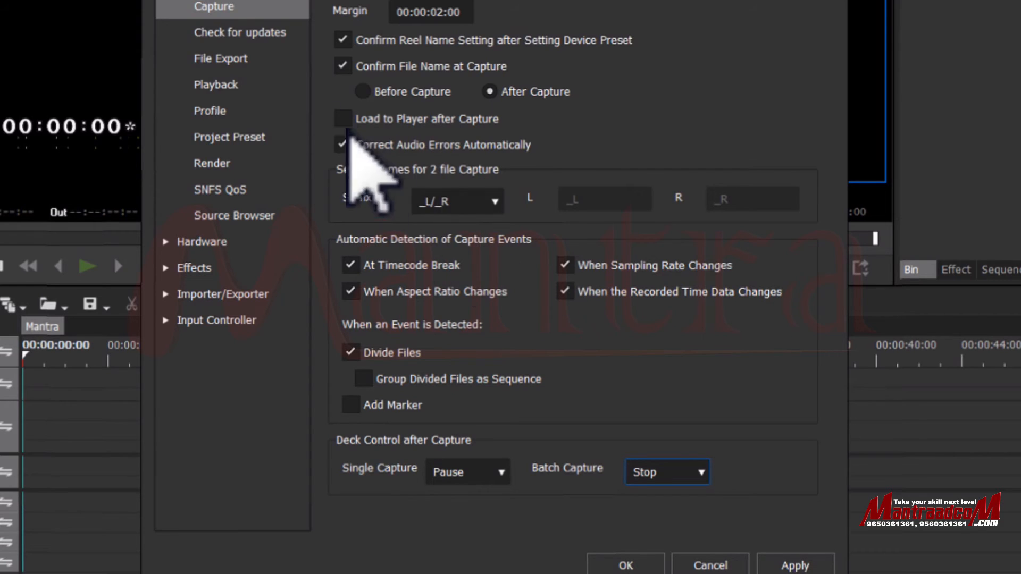
Step: Turn off the check for online EDIUS updates and view the File Export settings
click(230, 35)
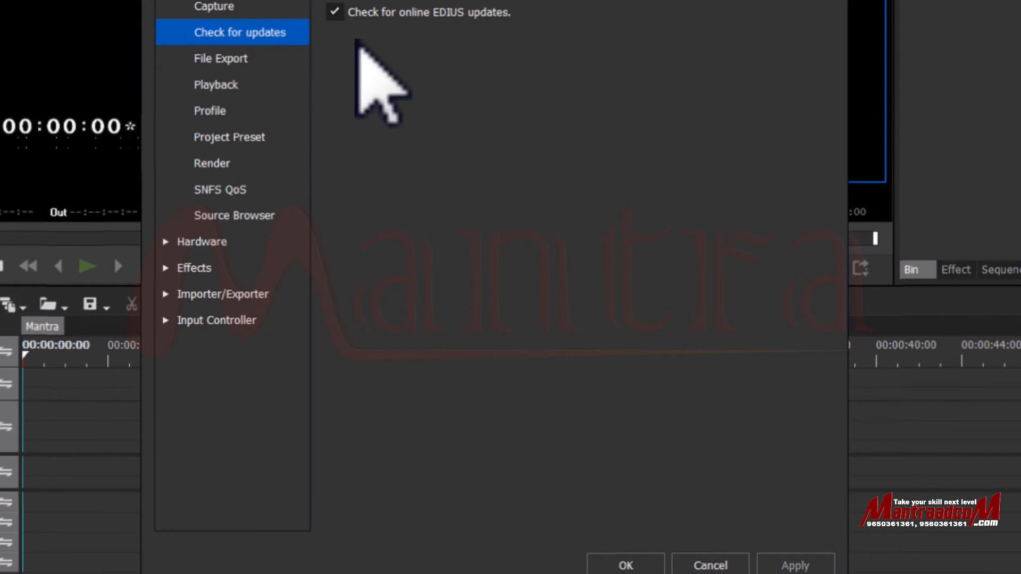
click(335, 13)
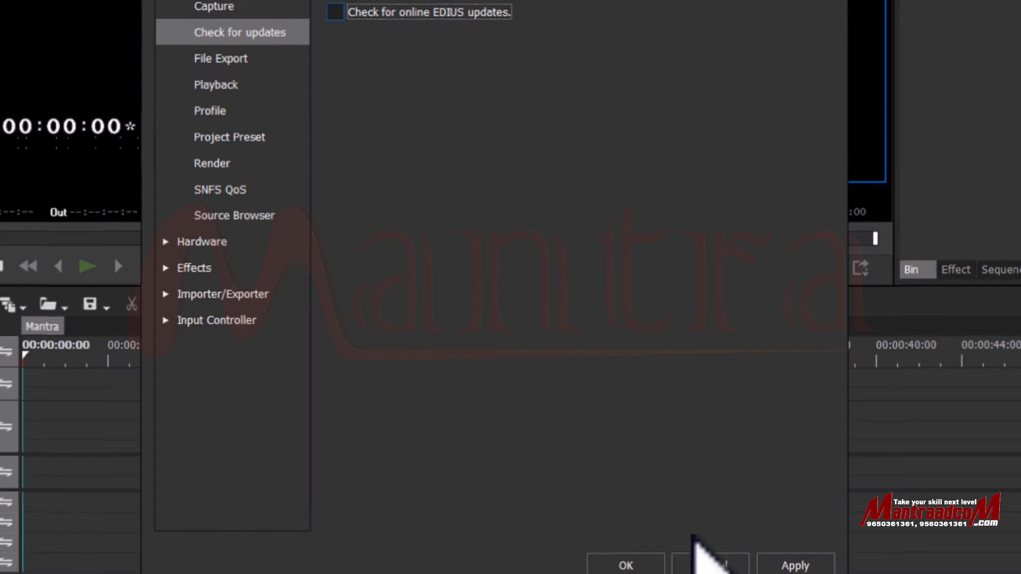
click(246, 59)
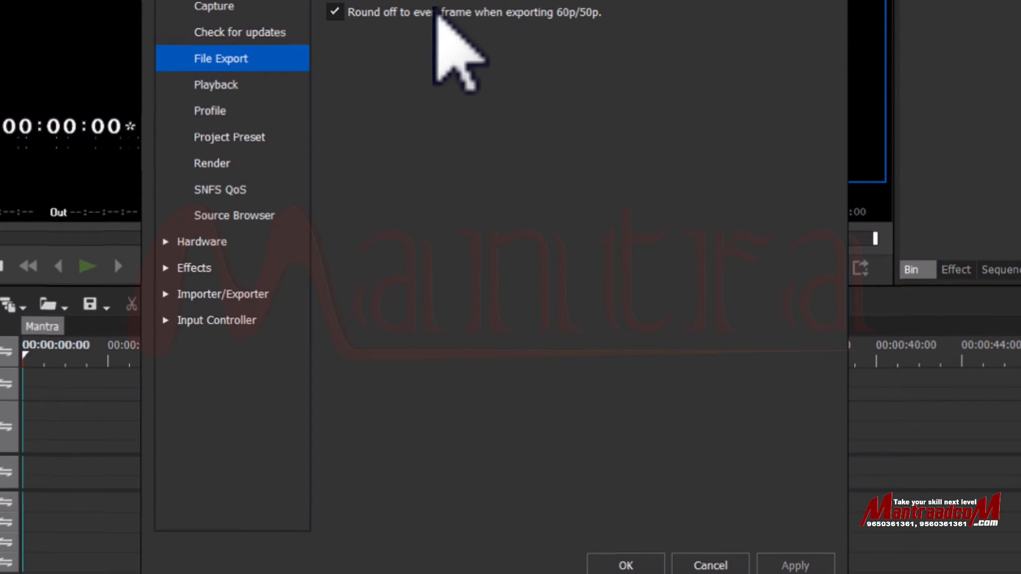
Step: Set the Playback Buffer Size to 4GB and Buffered Frames Before Playback to 15 frames, leaving Stop Playback at Frame Drop off
click(264, 85)
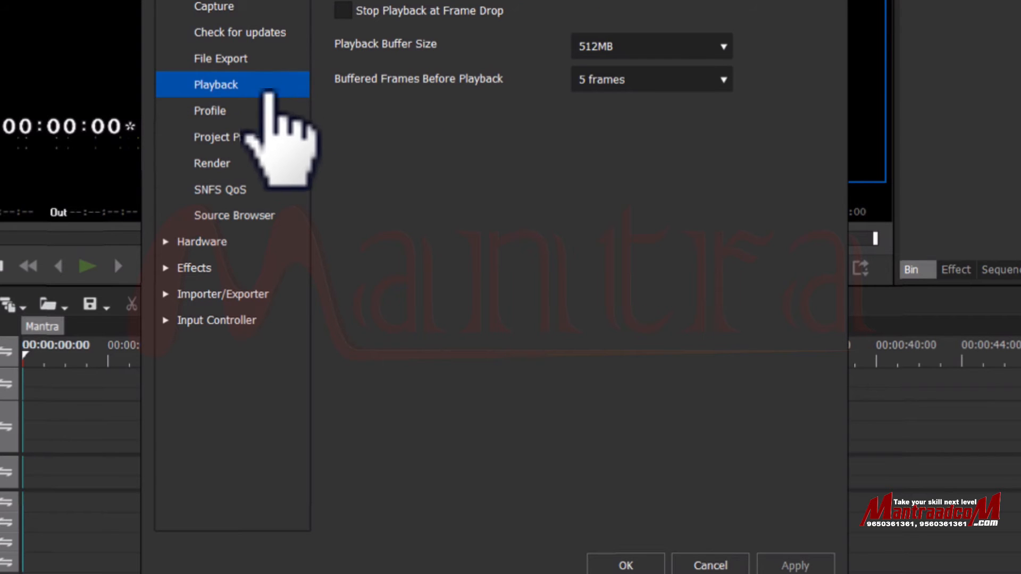
click(344, 19)
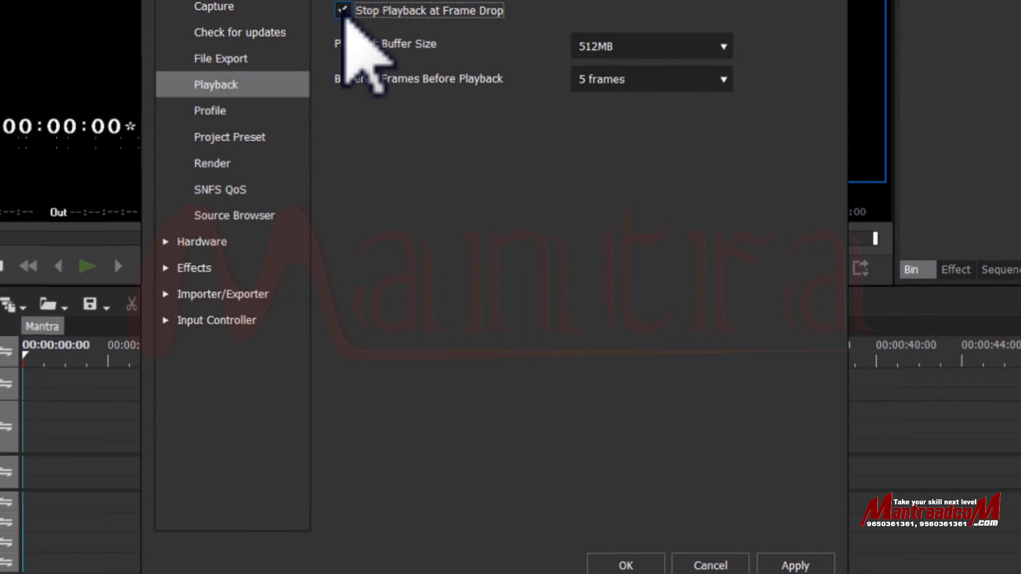
click(343, 19)
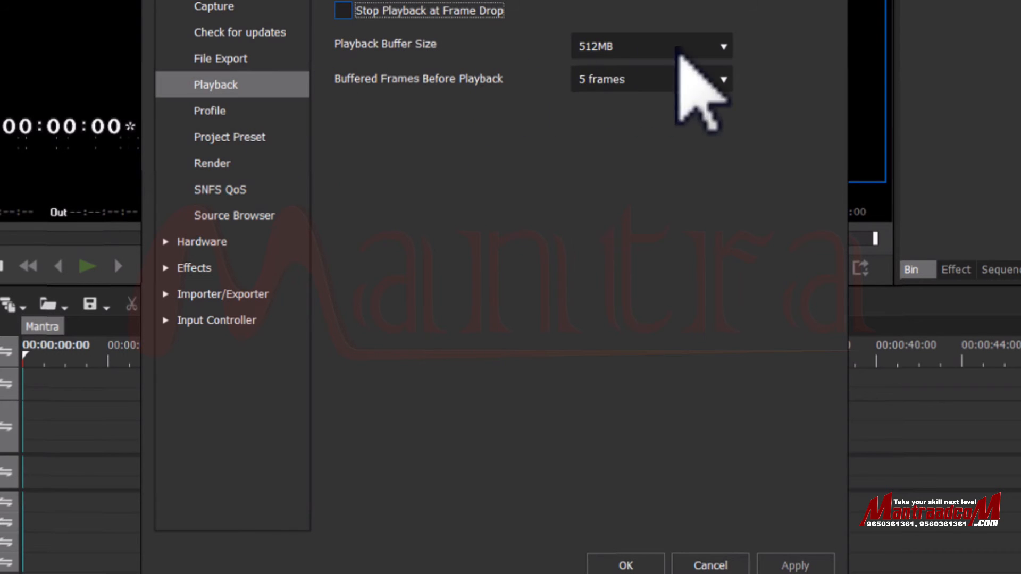
click(726, 47)
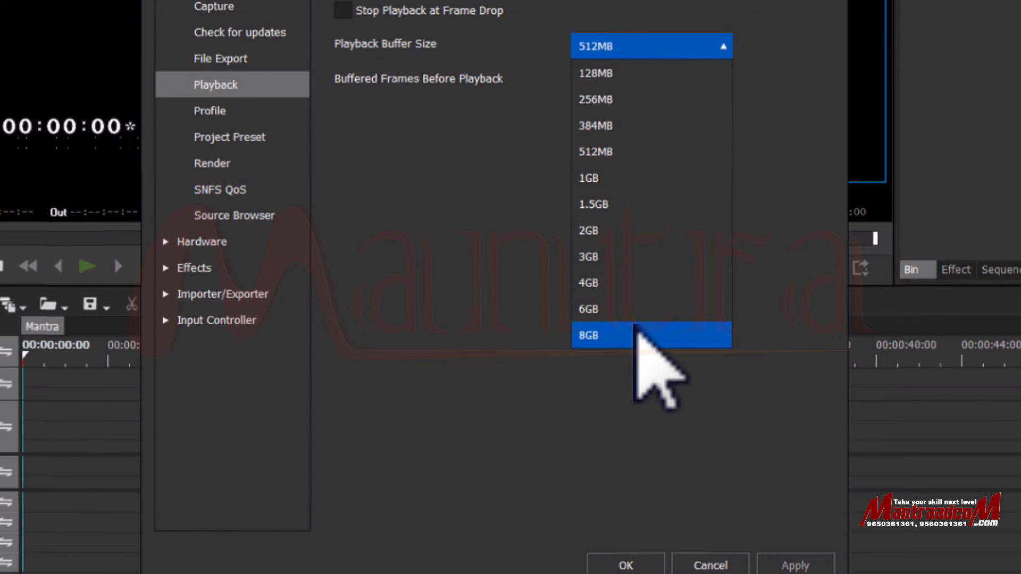
click(630, 287)
click(655, 85)
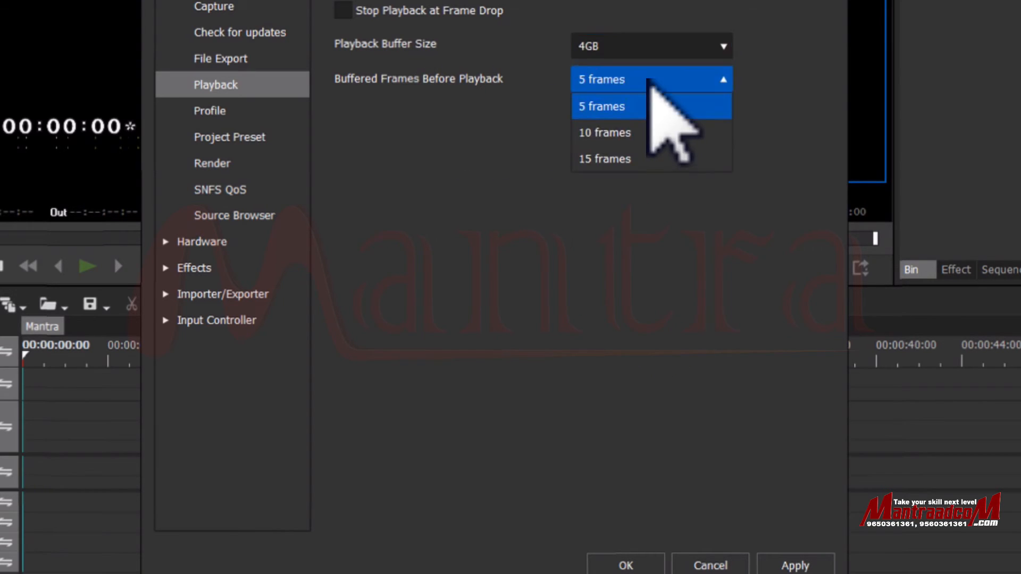
click(632, 160)
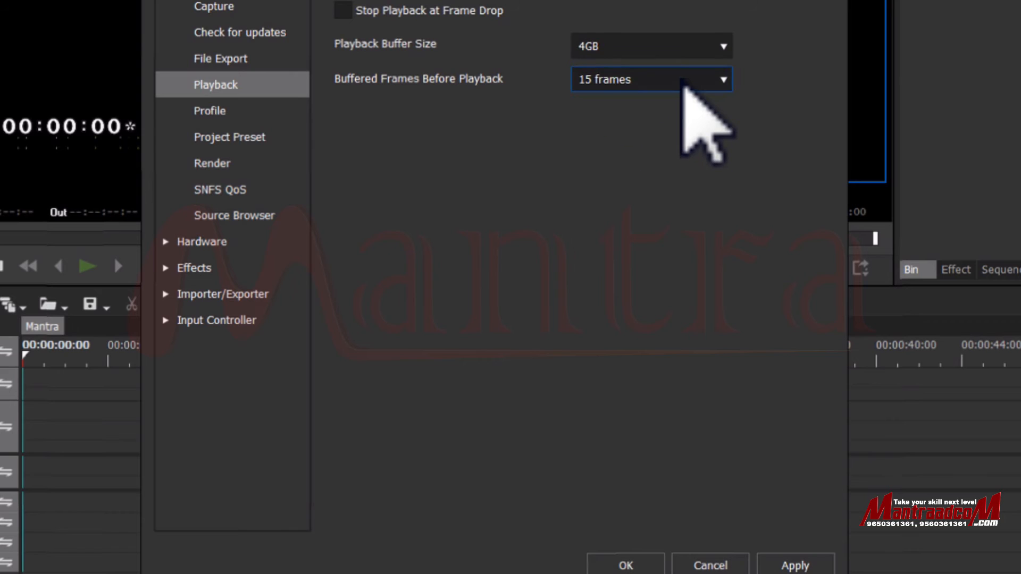
Step: View the Profile and Project Preset pages, and try HD, 50i, 8bit and 10bit in the Preset Wizard without creating presets
click(248, 110)
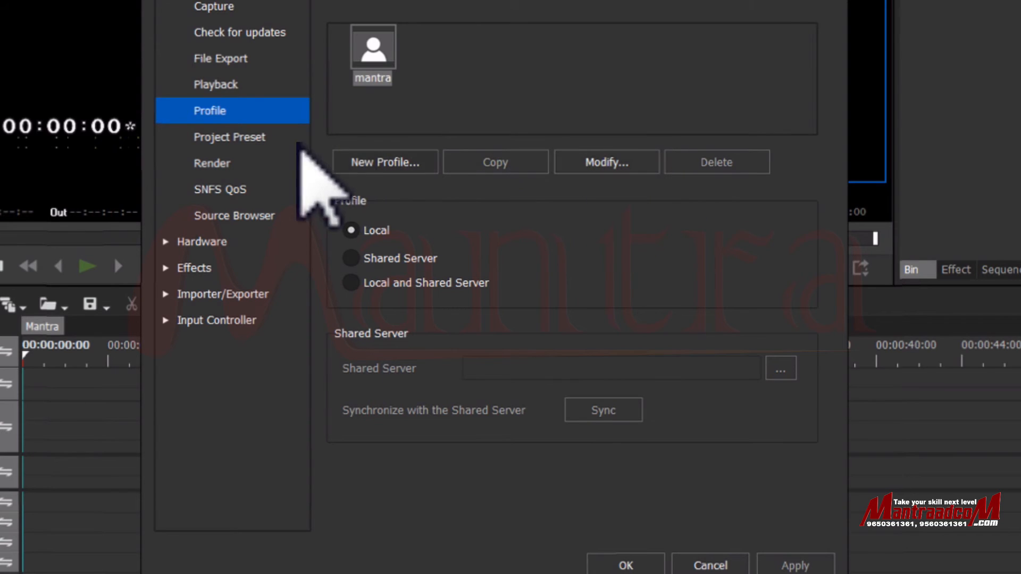
click(257, 139)
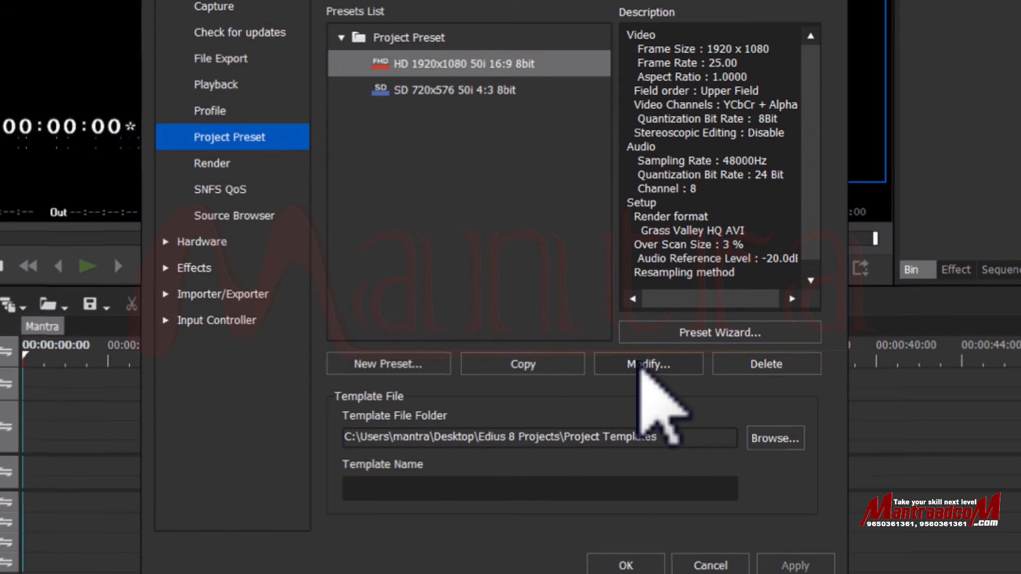
click(683, 332)
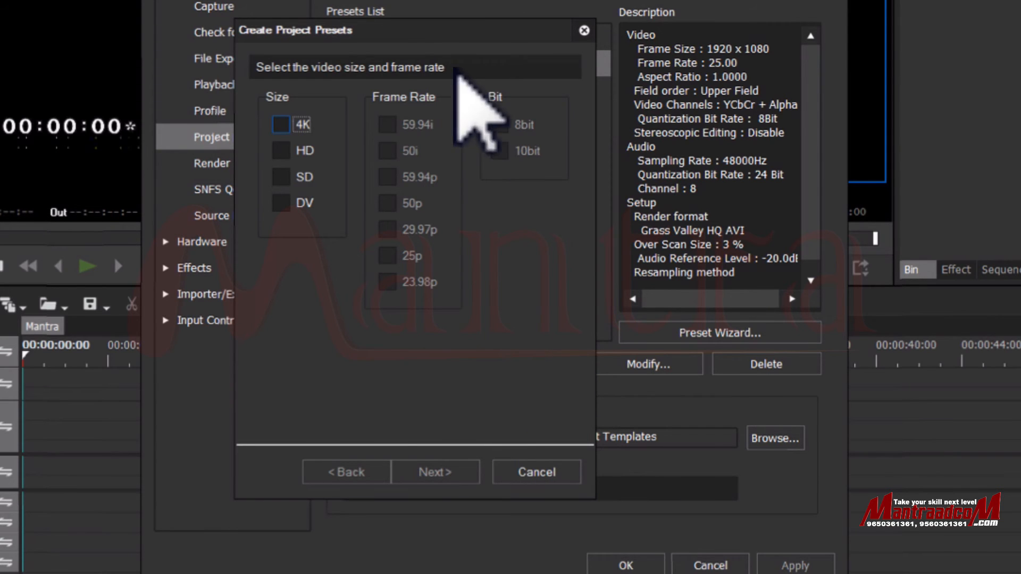
drag(385, 33, 634, 102)
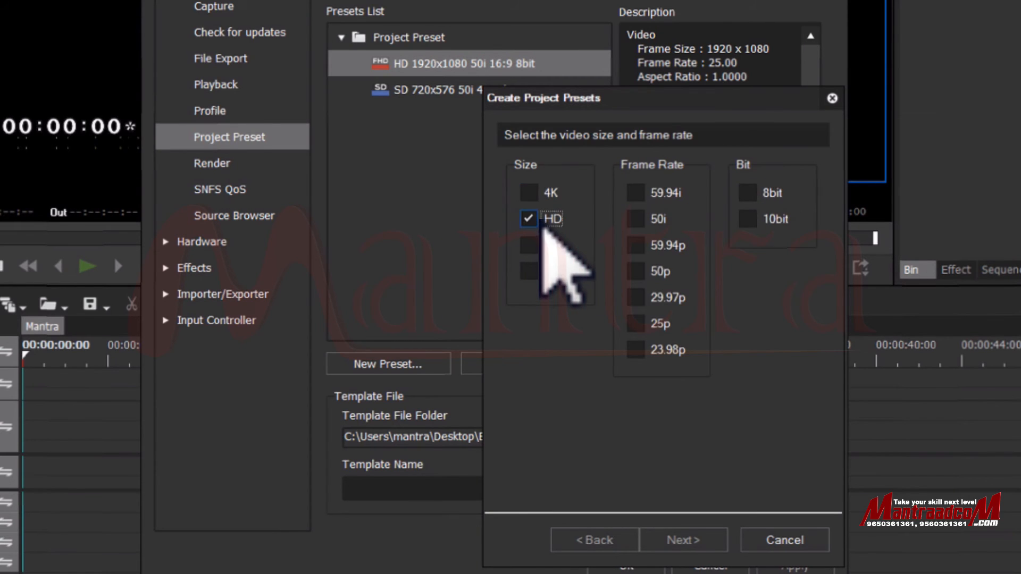
click(648, 222)
click(747, 193)
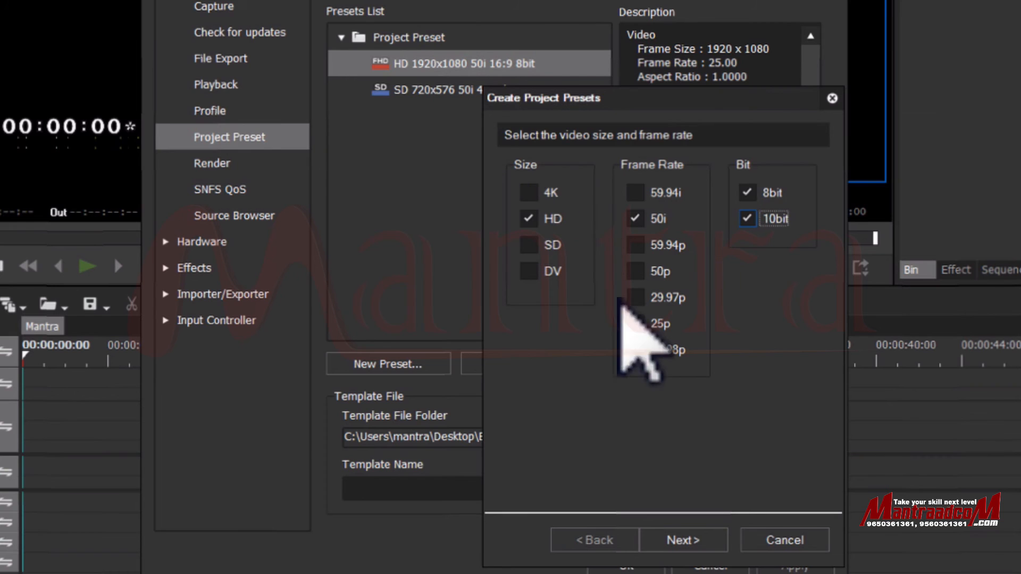
click(775, 548)
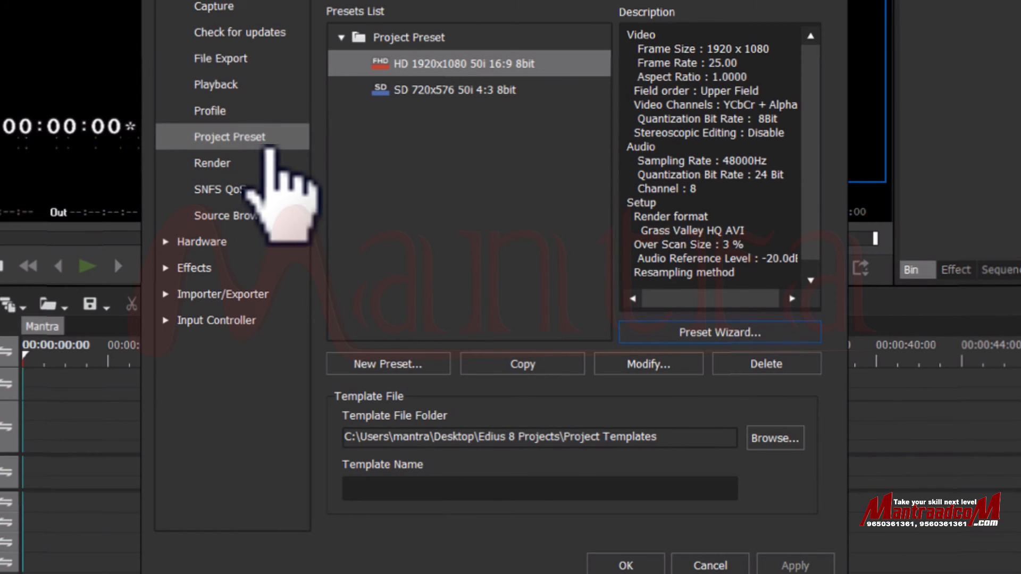
Step: View the Render and SNFS QoS pages, and try browsing for a custom file transfer folder in the Source Browser settings
click(231, 166)
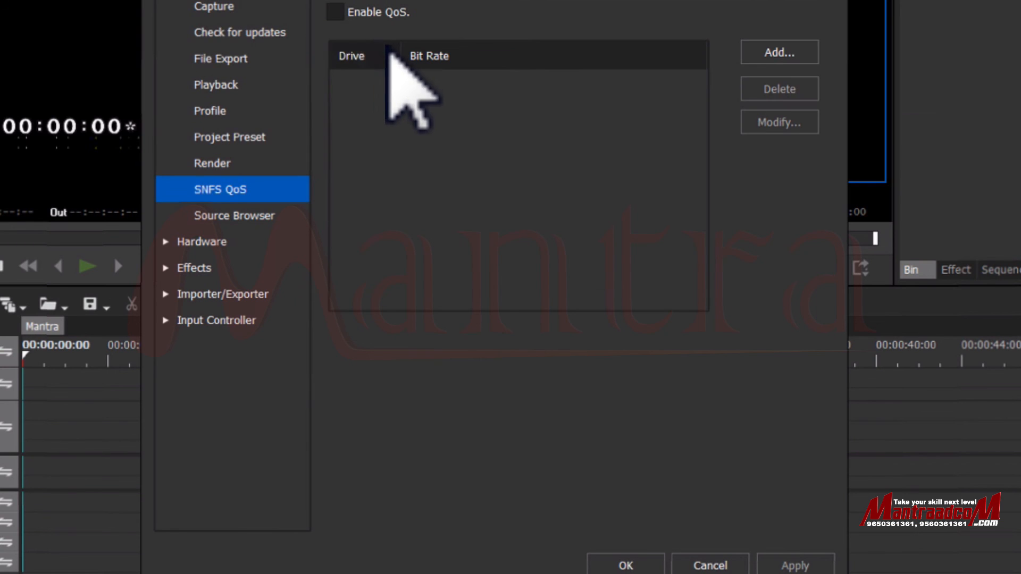
click(259, 216)
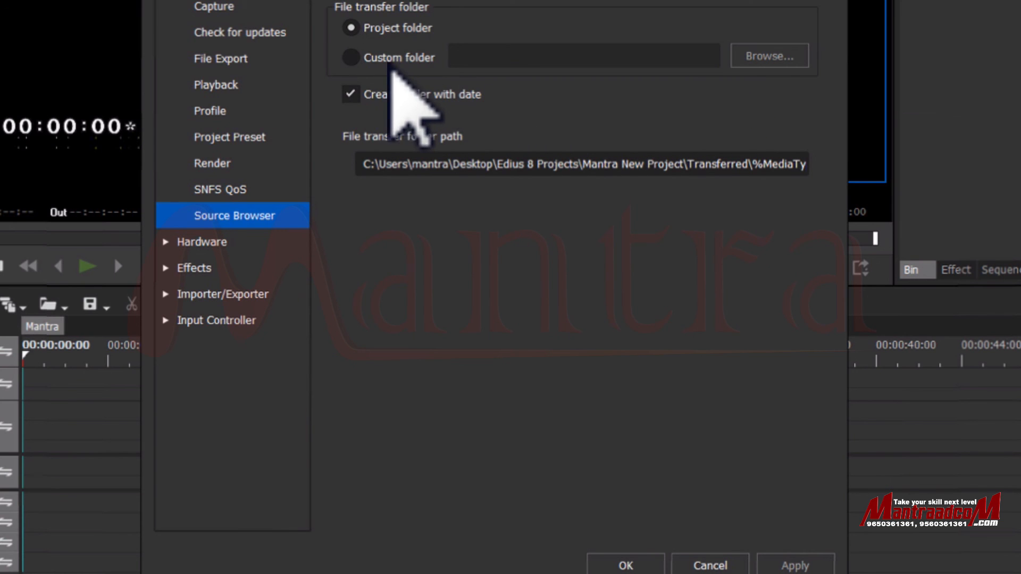
click(355, 59)
click(770, 59)
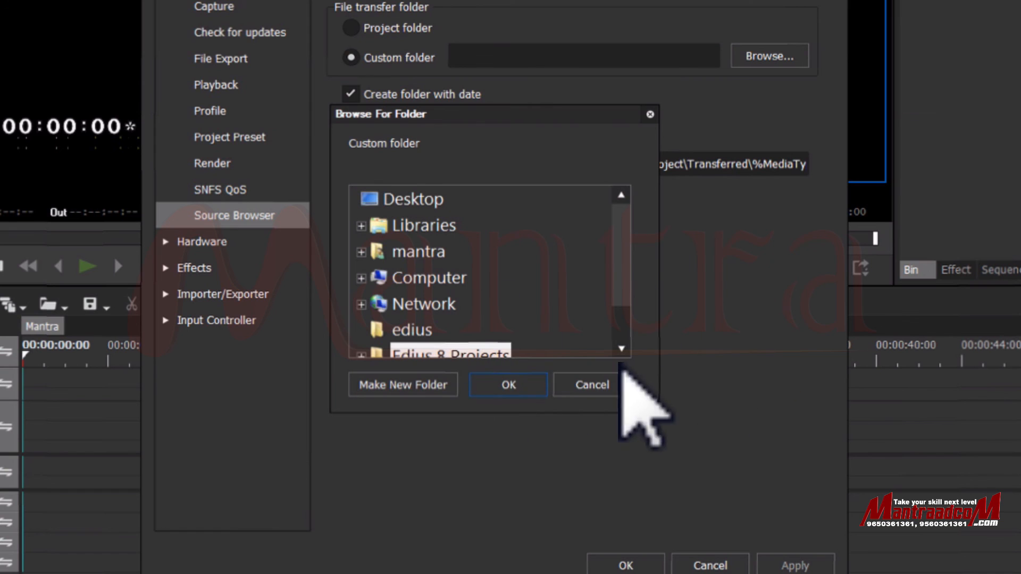
click(585, 387)
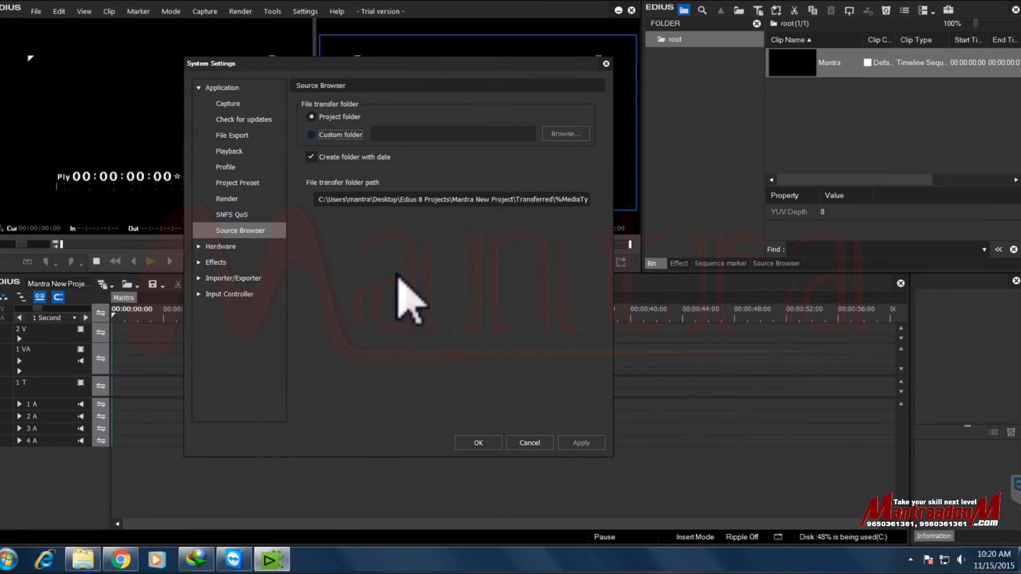
right_click(823, 3)
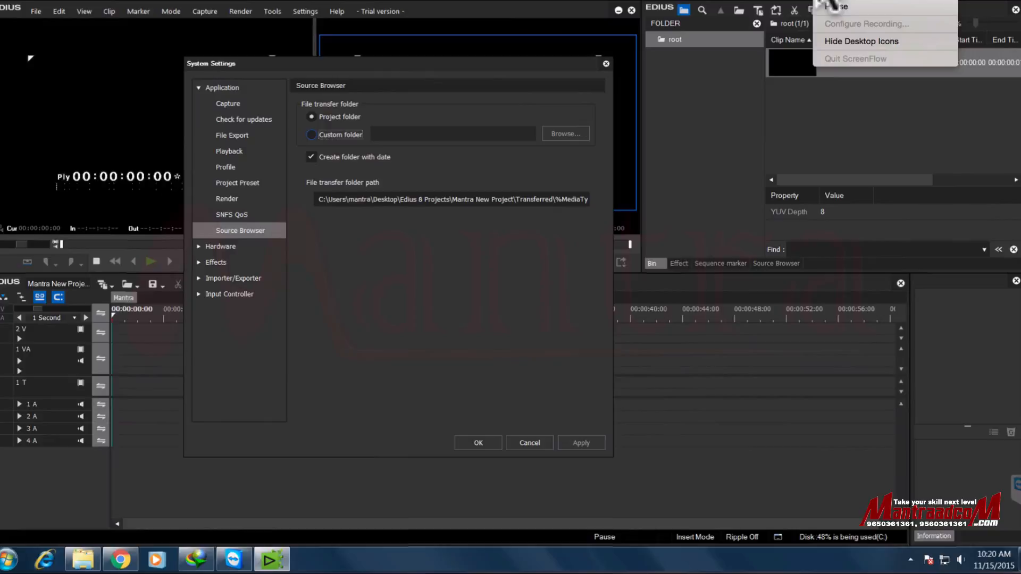